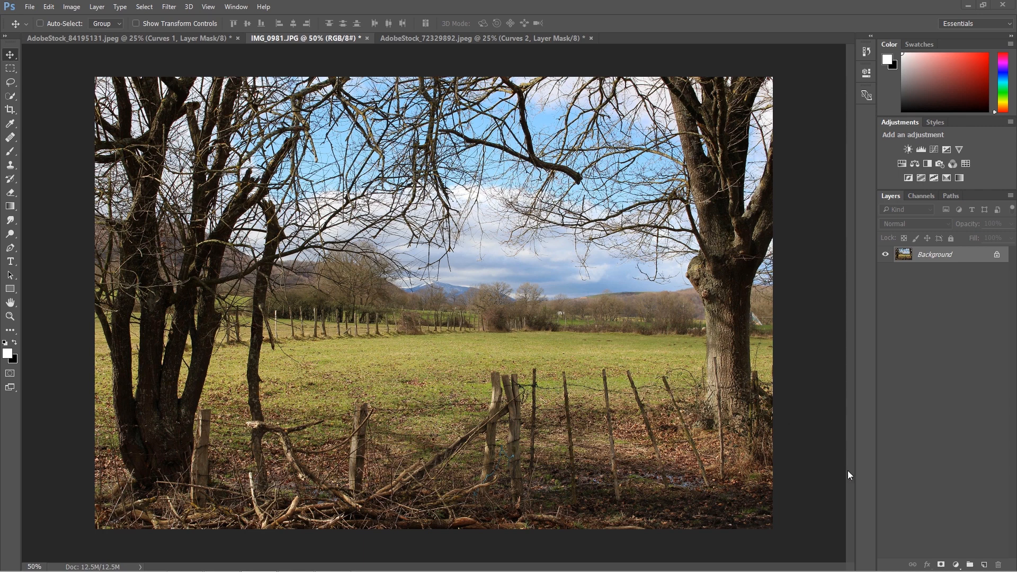
Step: Add a Curves adjustment layer and lower the Blue channel's shadows to output 42 at input 54
click(954, 563)
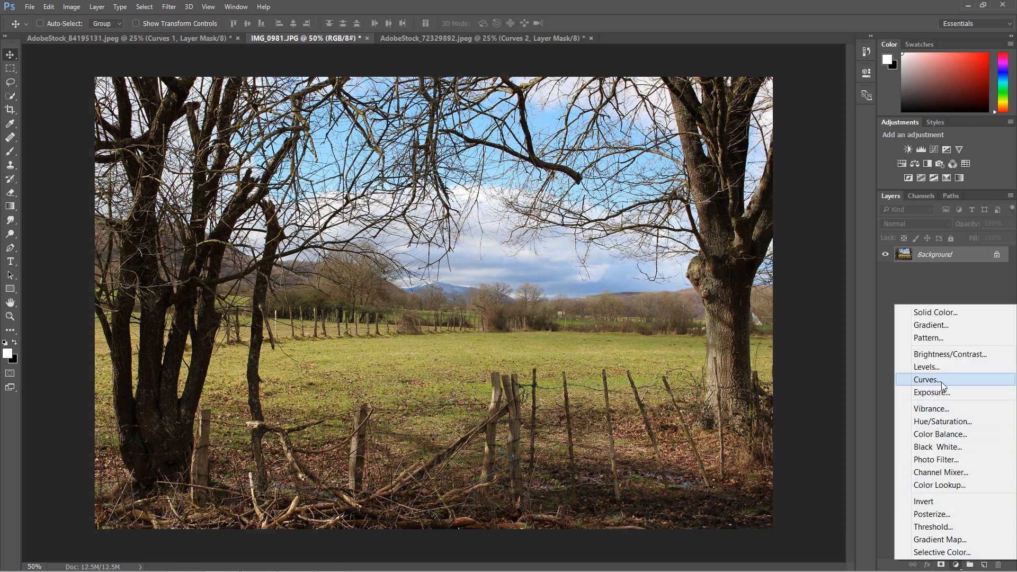
click(927, 379)
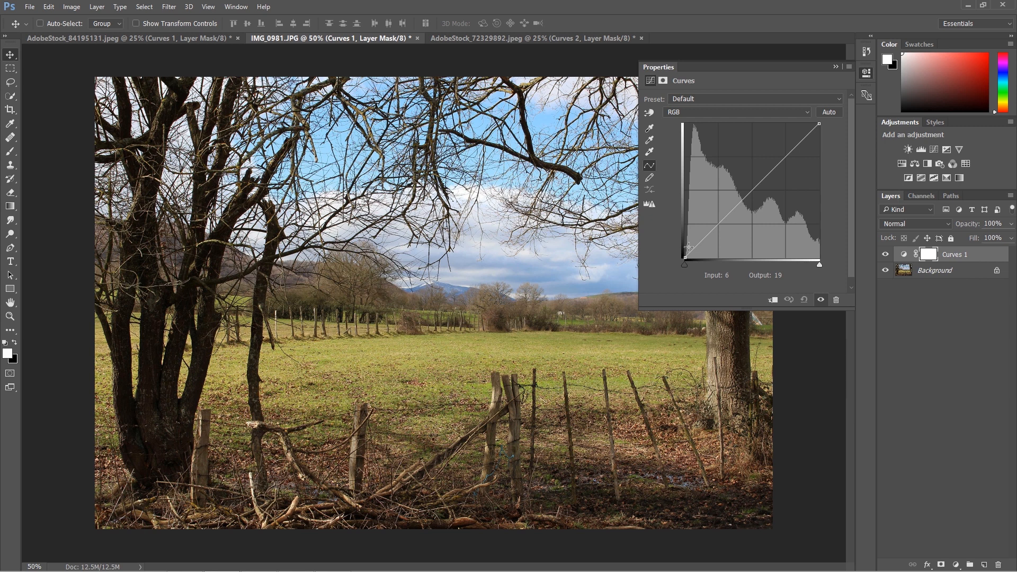
click(709, 115)
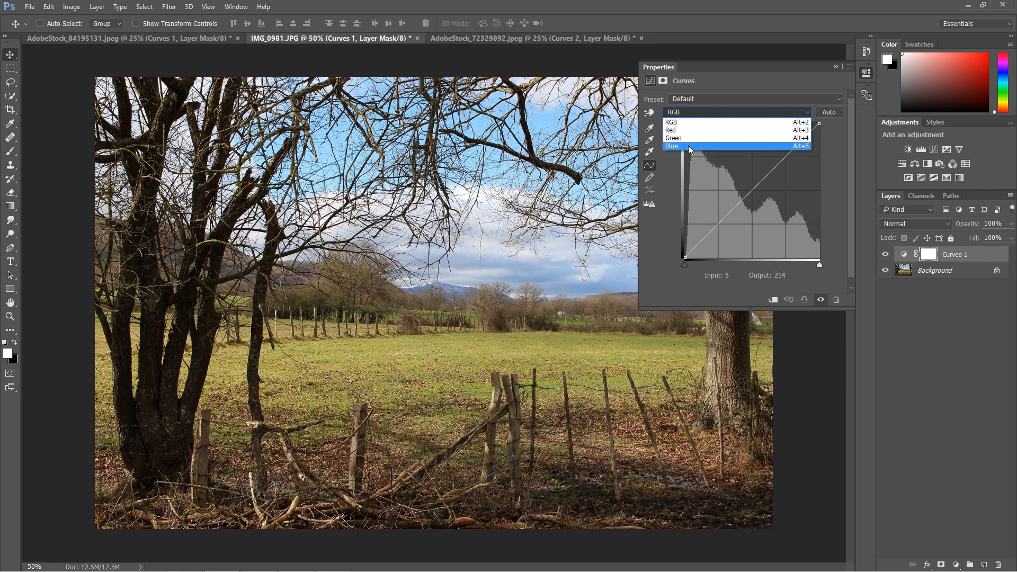
click(688, 145)
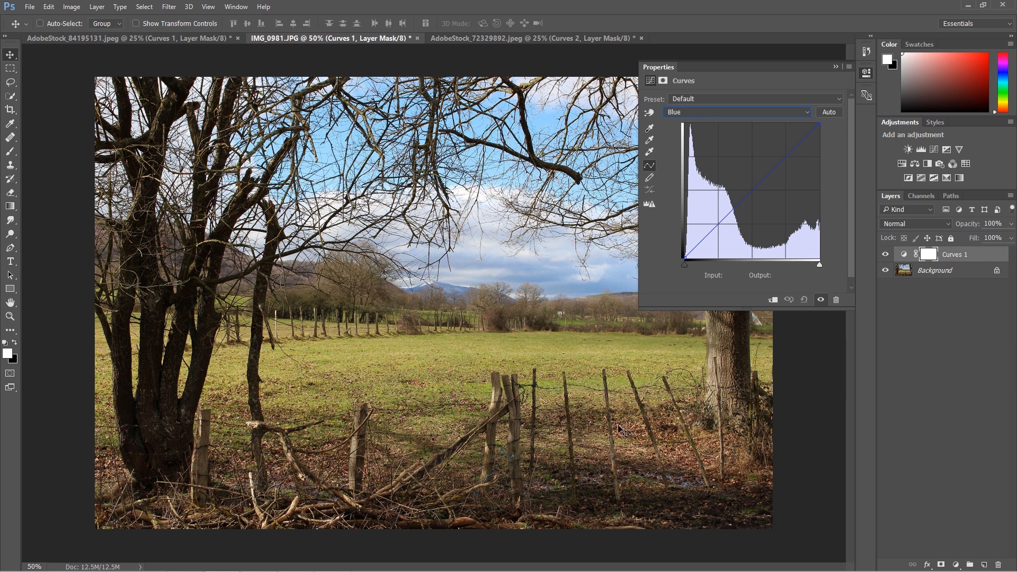
drag(713, 231, 714, 235)
click(884, 254)
click(884, 254)
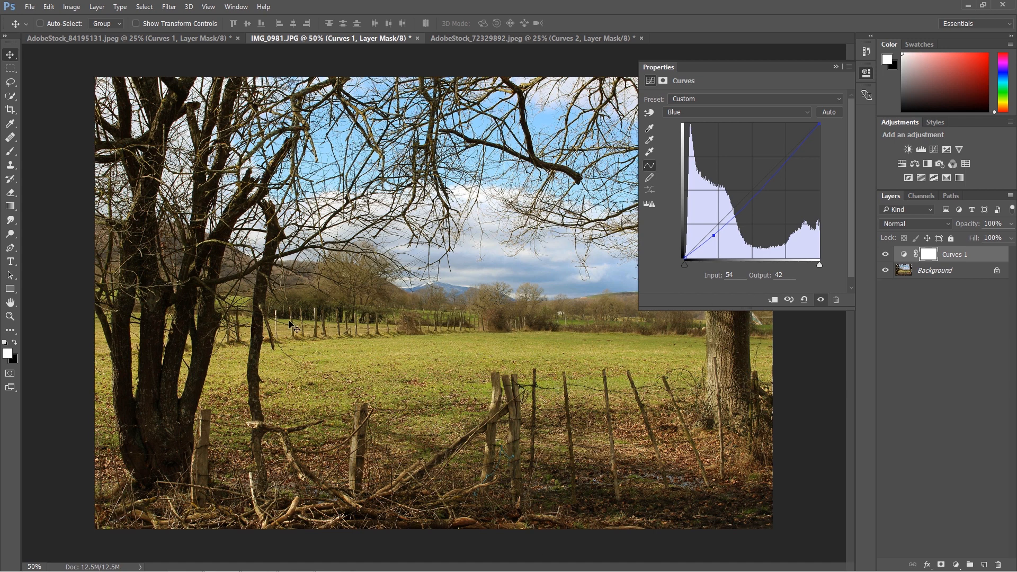
Step: Raise the Blue channel's highlights slightly above the diagonal and compare the photo with and without the Curves layer
drag(772, 172, 772, 164)
click(884, 255)
click(884, 256)
Step: In the Red channel, raise the black point to output 15 and lower the white point to output 240
click(690, 112)
click(678, 130)
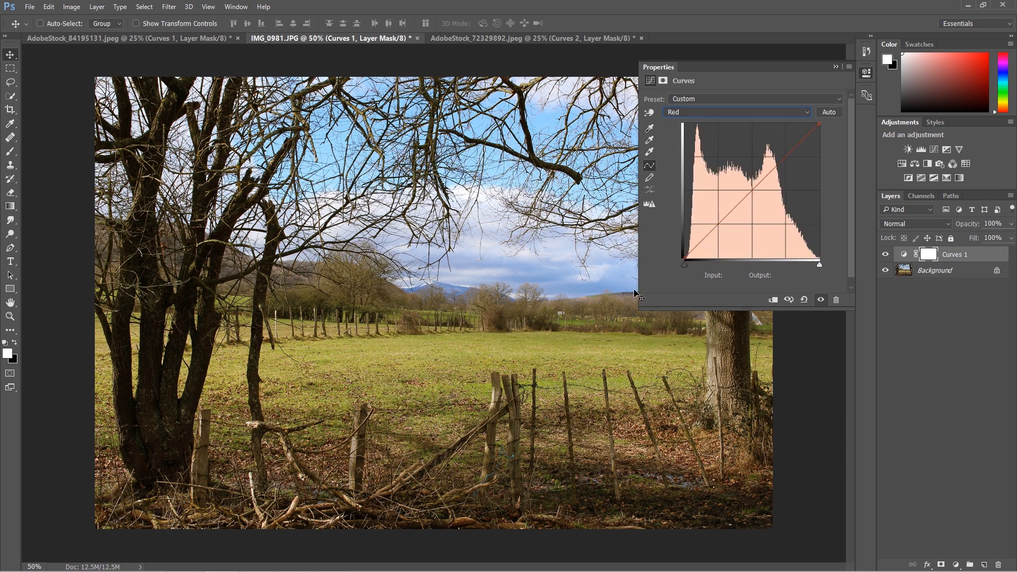
drag(683, 259, 681, 247)
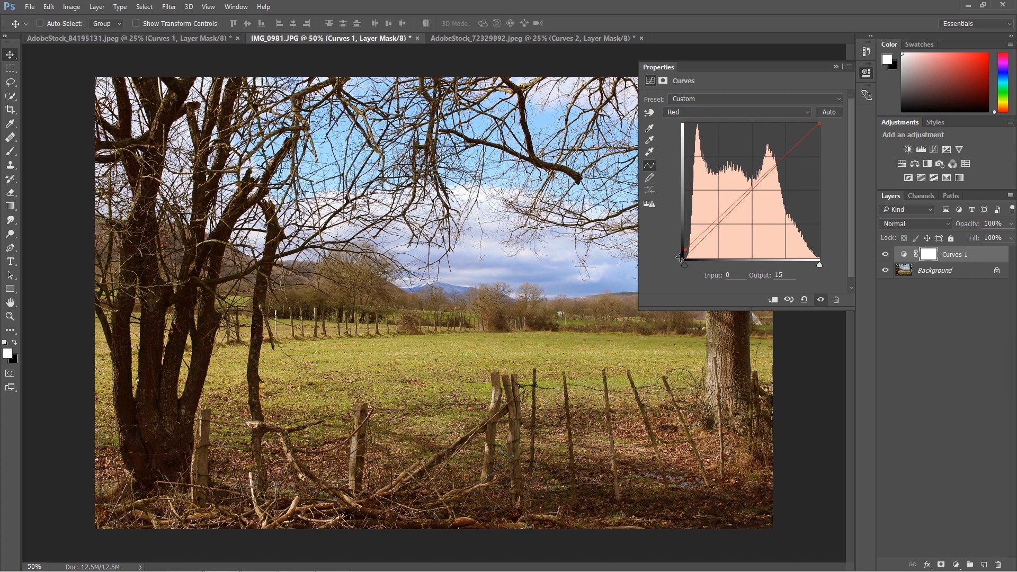
drag(819, 124, 819, 128)
click(884, 255)
click(885, 255)
drag(819, 130, 820, 132)
Step: Try shadow and midtone points on the Green channel's curve, and remove them from the curve
click(691, 112)
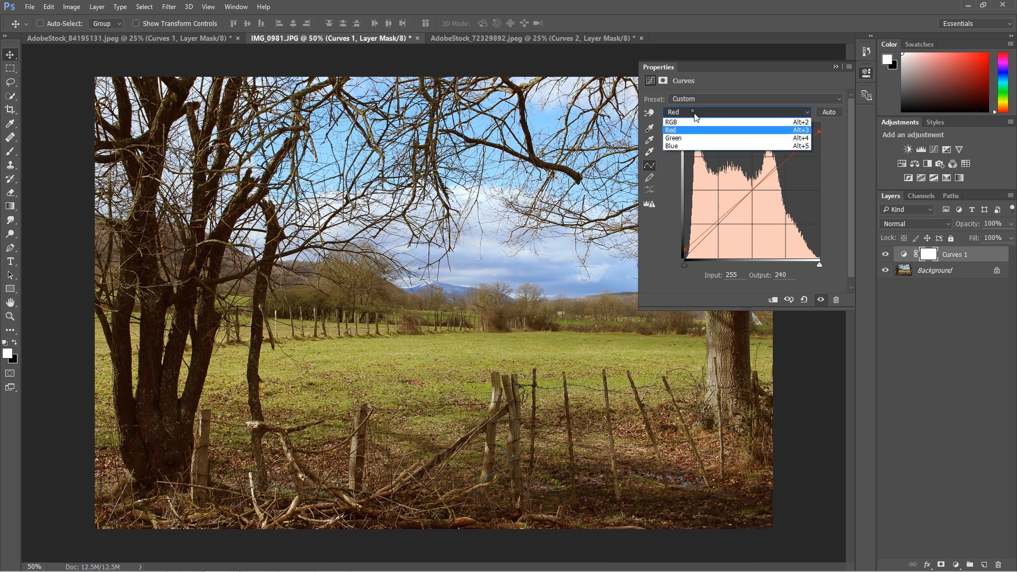
click(683, 138)
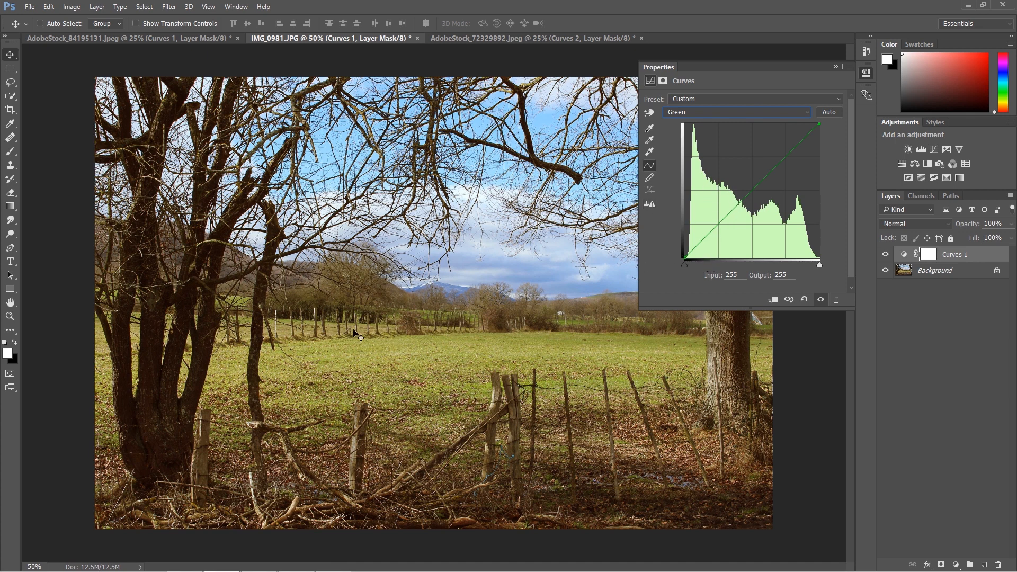
drag(714, 227, 697, 297)
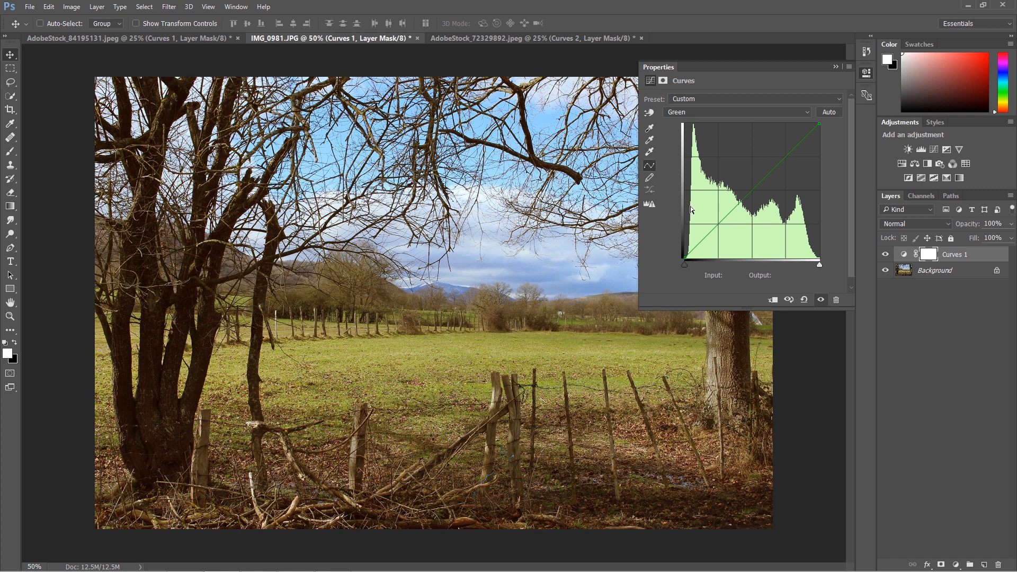
drag(723, 223, 753, 187)
click(753, 187)
click(884, 255)
click(885, 254)
drag(752, 188, 758, 280)
drag(722, 215, 733, 281)
drag(685, 256, 681, 256)
Step: Shape a gentle S-curve on the RGB composite by slightly lowering the shadows and raising the highlights, and collapse the curve settings
click(688, 113)
click(687, 123)
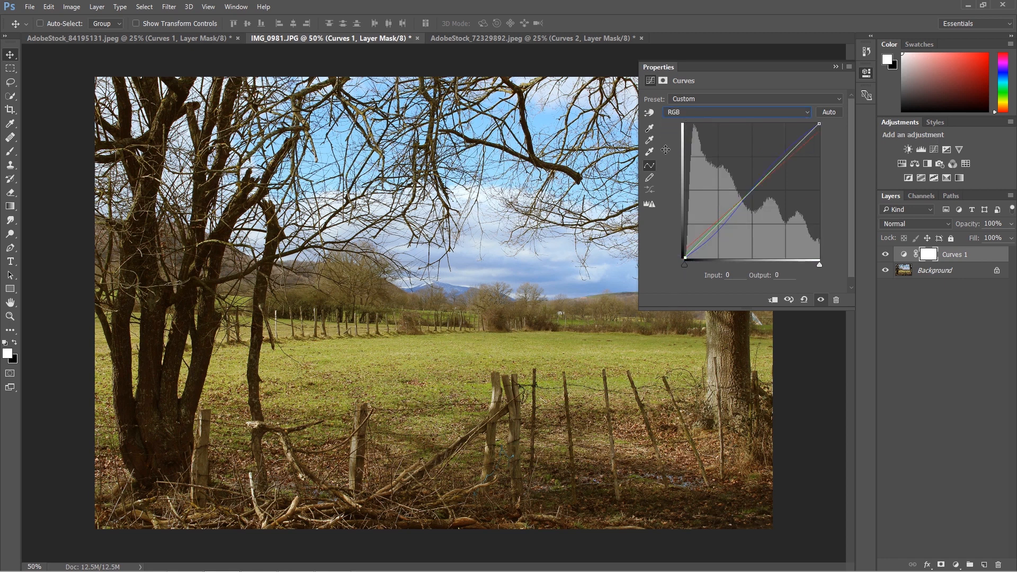
click(709, 232)
drag(711, 235, 715, 231)
click(770, 170)
drag(770, 170, 775, 165)
click(835, 67)
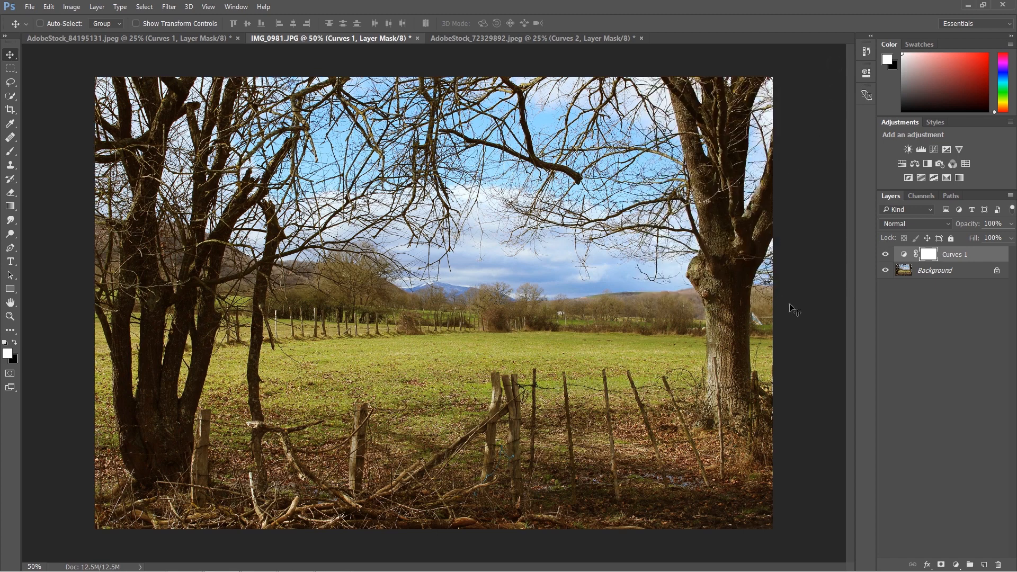
Step: Compare the photo before and after the color grade by repeatedly hiding and showing the Curves layer
click(886, 256)
click(888, 256)
click(886, 255)
click(886, 255)
click(883, 259)
click(884, 258)
click(885, 257)
click(885, 257)
click(885, 255)
click(885, 257)
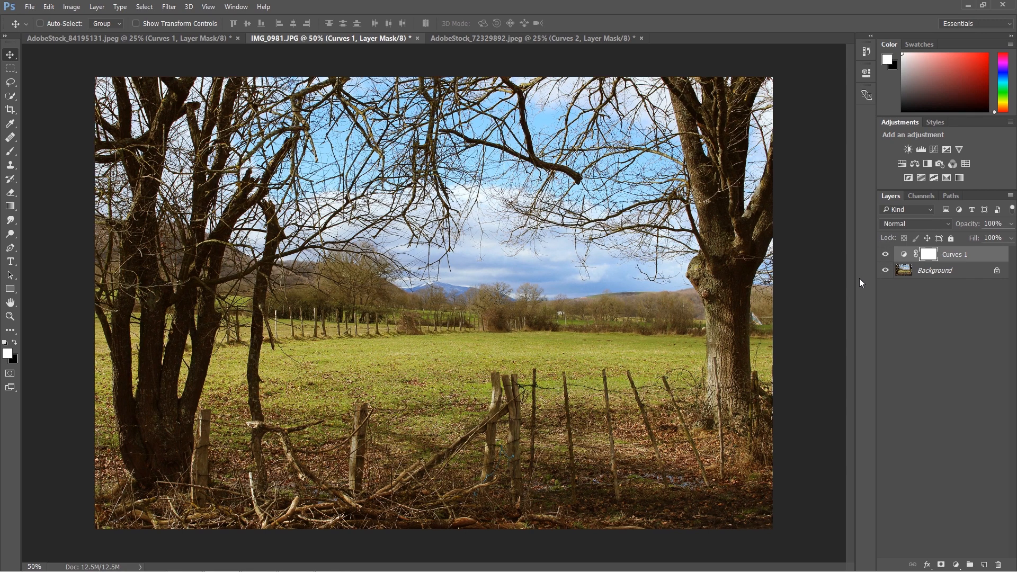